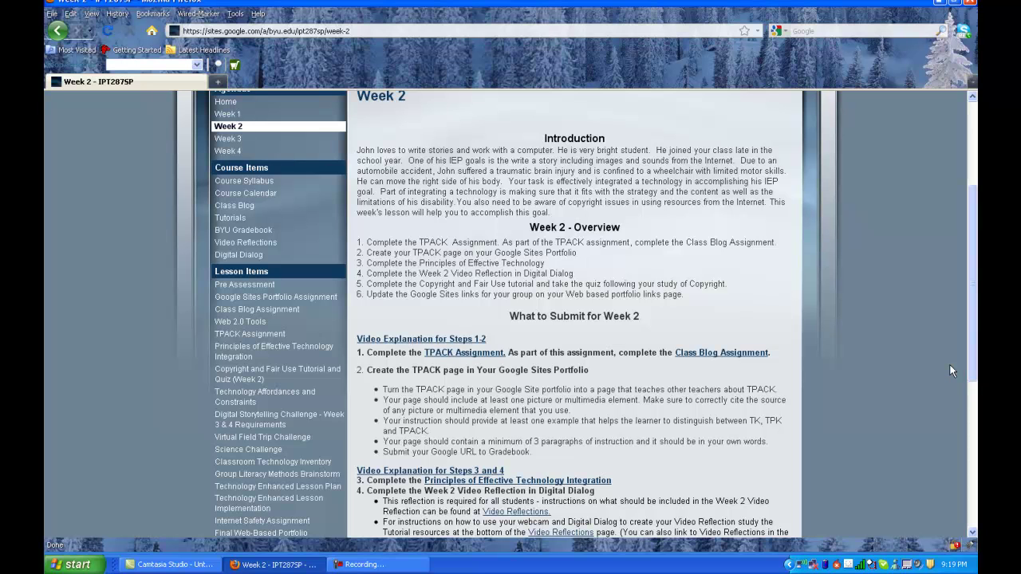
Open the TPCK.swf video from the course site's TPACK Assignment page, copy its web address and return to the assignment
{"action": "left_click", "coordinate": [258, 340]}
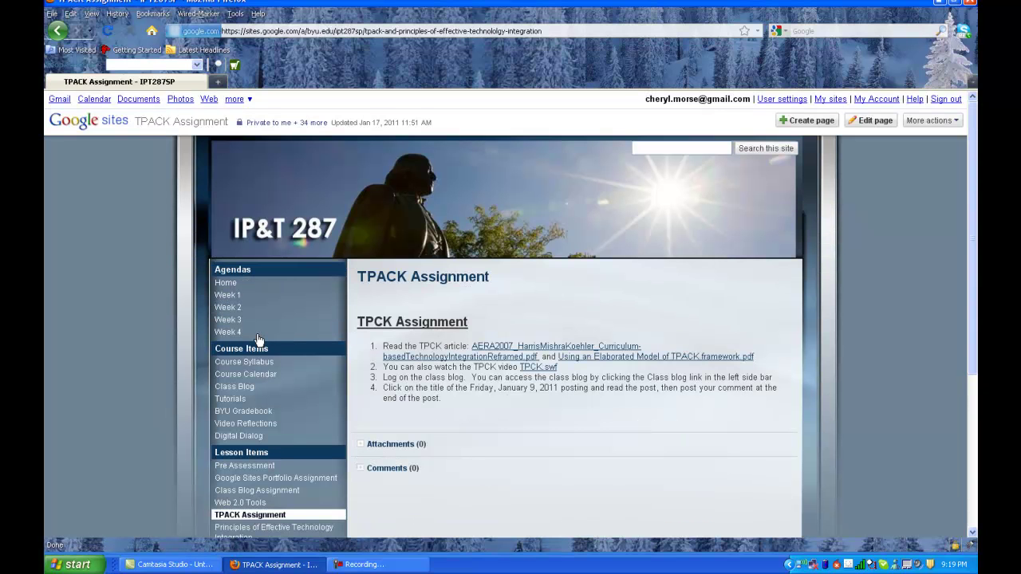
{"action": "left_click", "coordinate": [537, 372]}
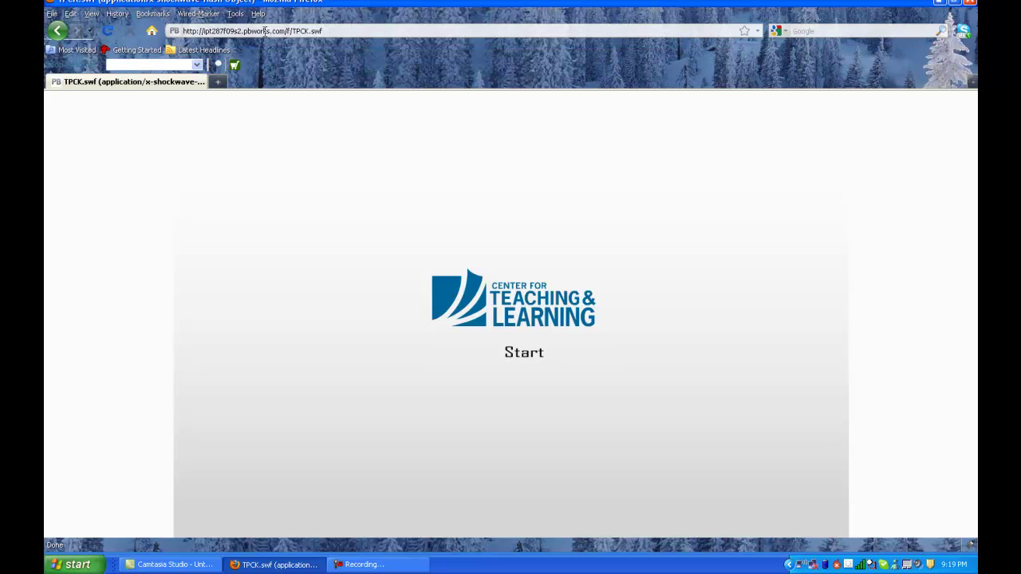
{"action": "left_click", "coordinate": [191, 29]}
{"action": "key", "text": "ctrl+c"}
{"action": "left_click", "coordinate": [192, 29]}
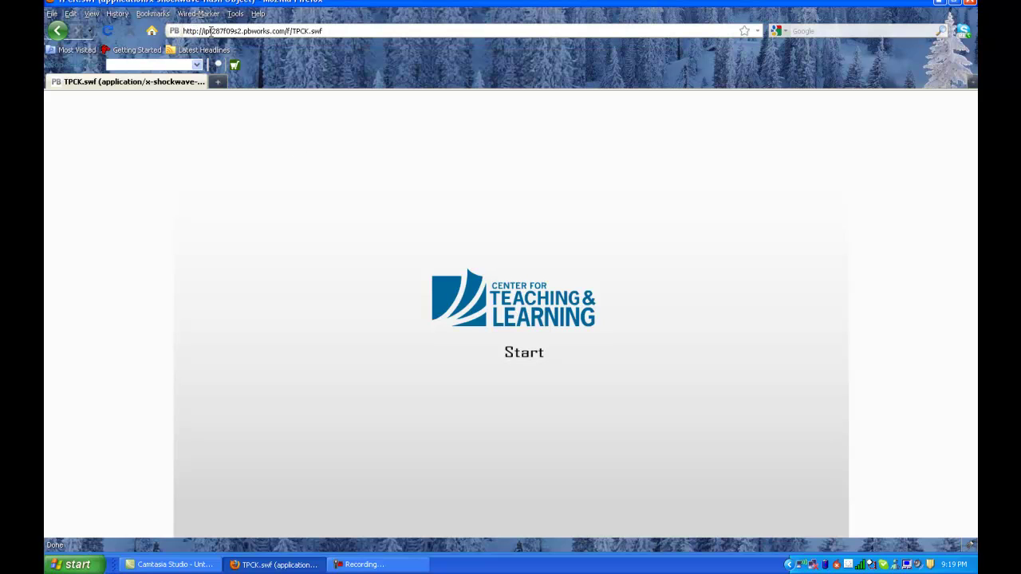
{"action": "triple_click", "coordinate": [209, 31]}
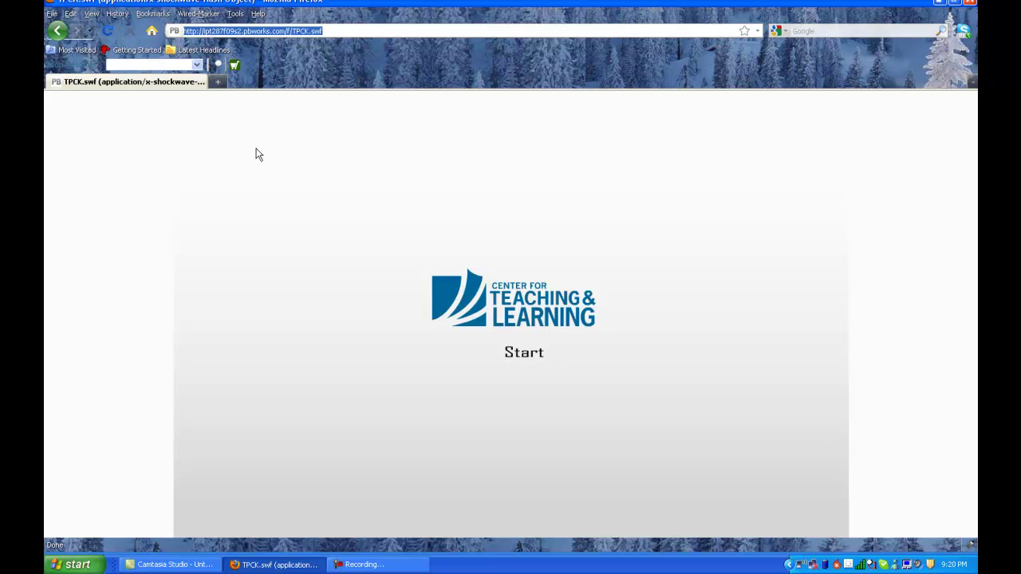
{"action": "left_click", "coordinate": [60, 32]}
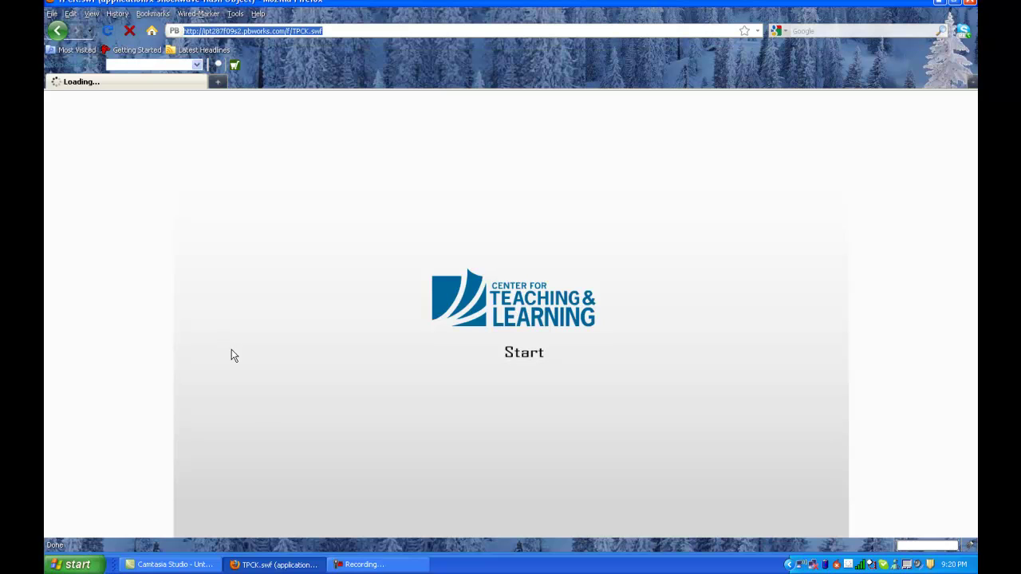
{"action": "left_click", "coordinate": [348, 565]}
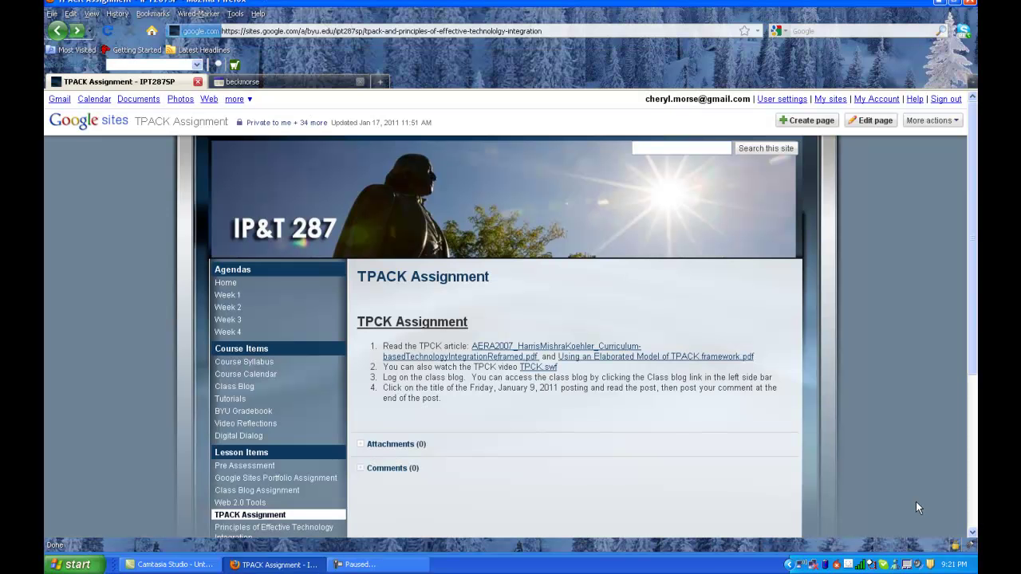
Open the TPACK page of the beckmorse portfolio site for editing
{"action": "left_click", "coordinate": [236, 84]}
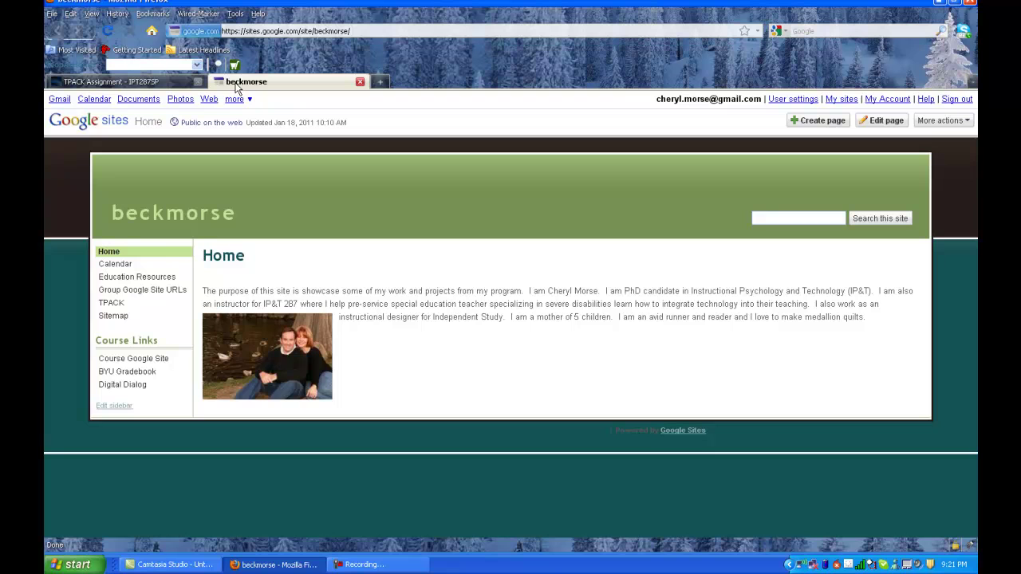
{"action": "left_click", "coordinate": [114, 305]}
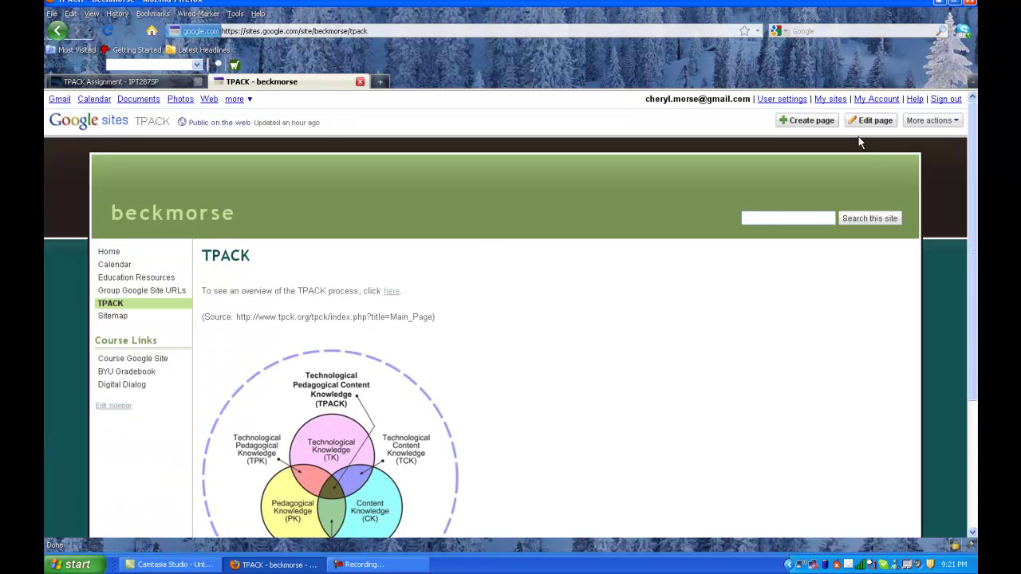
{"action": "left_click", "coordinate": [863, 123]}
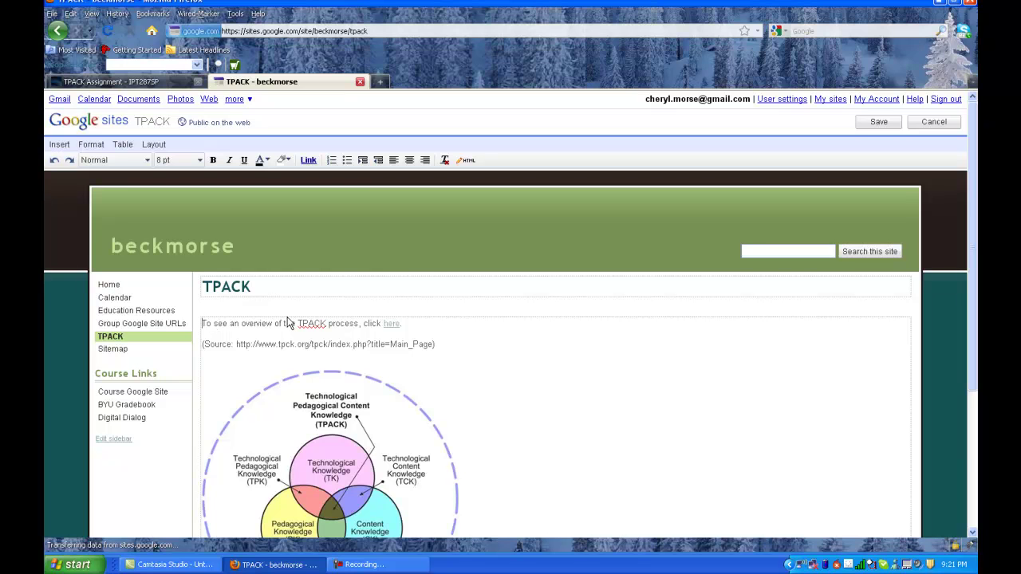
{"action": "double_click", "coordinate": [392, 325]}
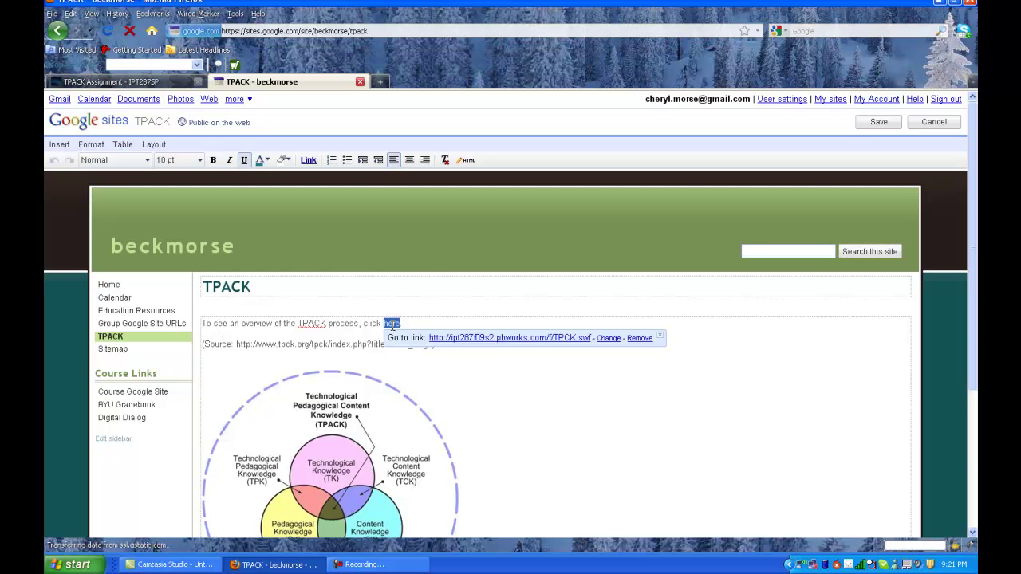
{"action": "left_click", "coordinate": [308, 162]}
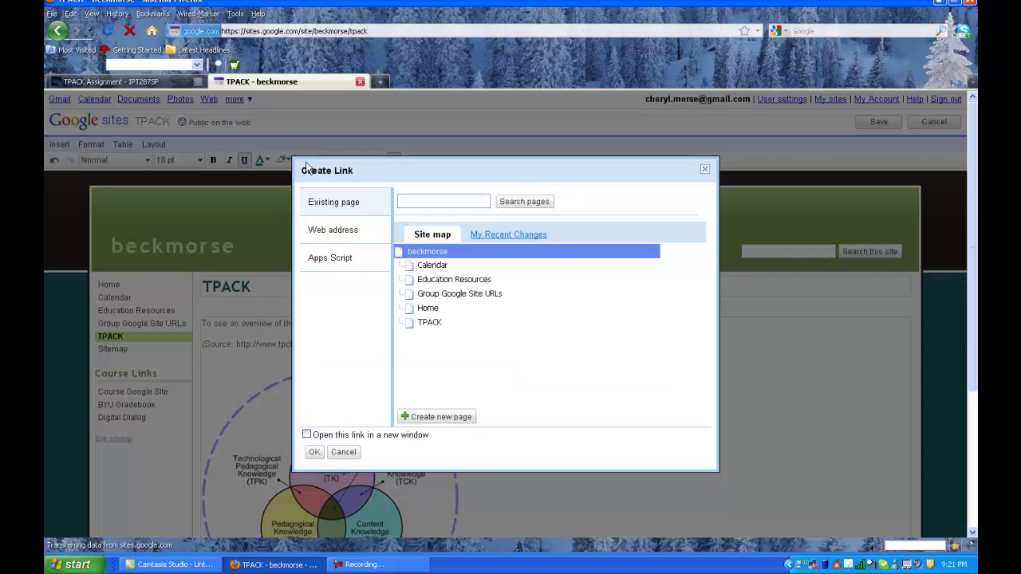
{"action": "left_click", "coordinate": [341, 233]}
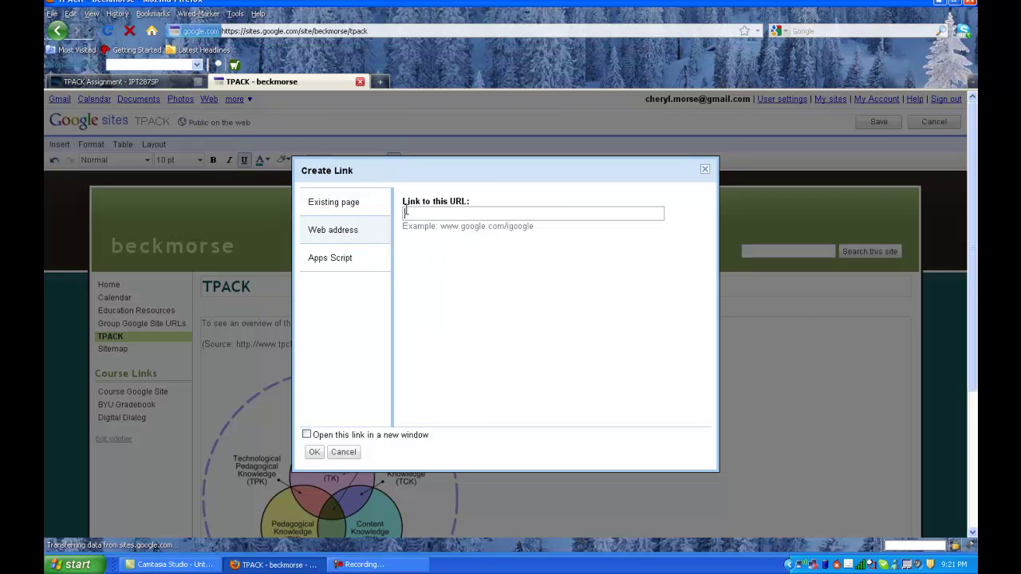
{"action": "key", "text": "ctrl+v"}
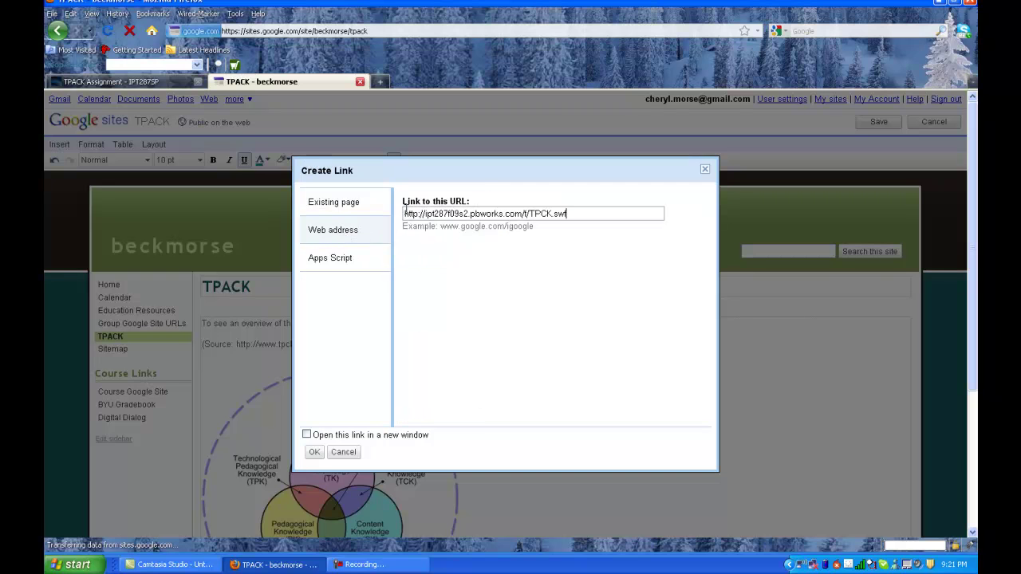
{"action": "left_click", "coordinate": [319, 452]}
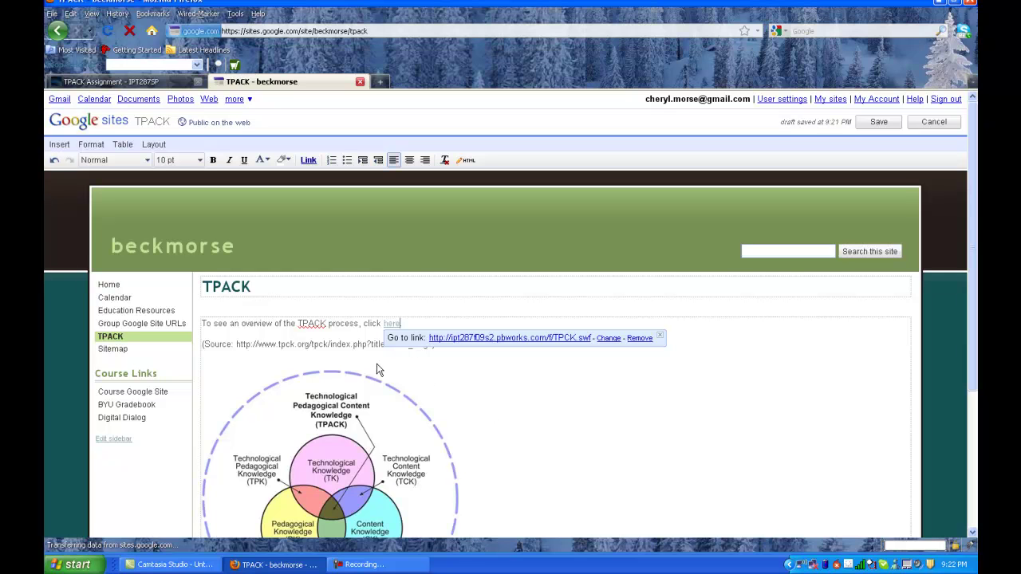
Open a new Firefox window and search Google for TPACK
{"action": "left_click", "coordinate": [56, 570]}
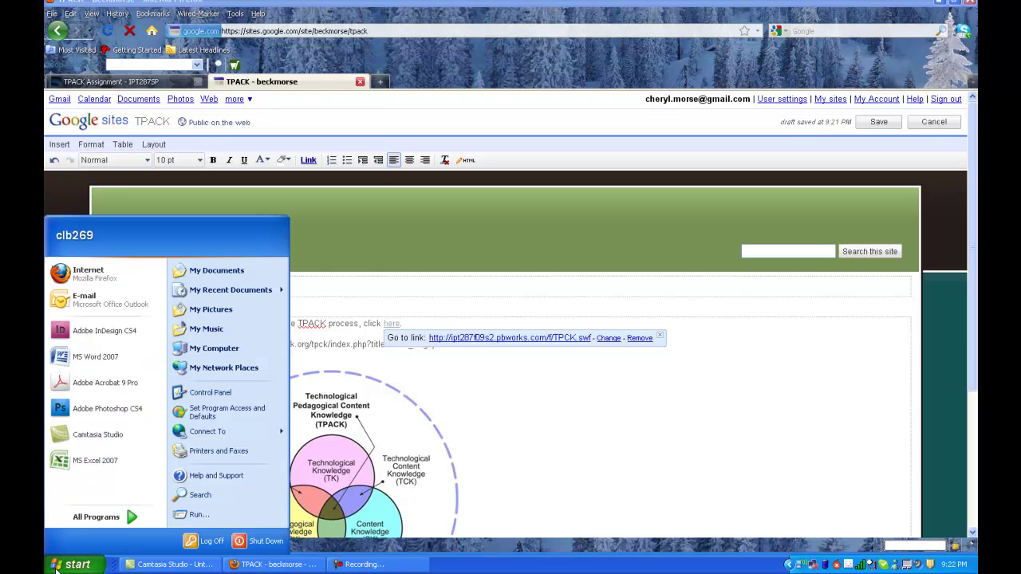
{"action": "left_click", "coordinate": [77, 274]}
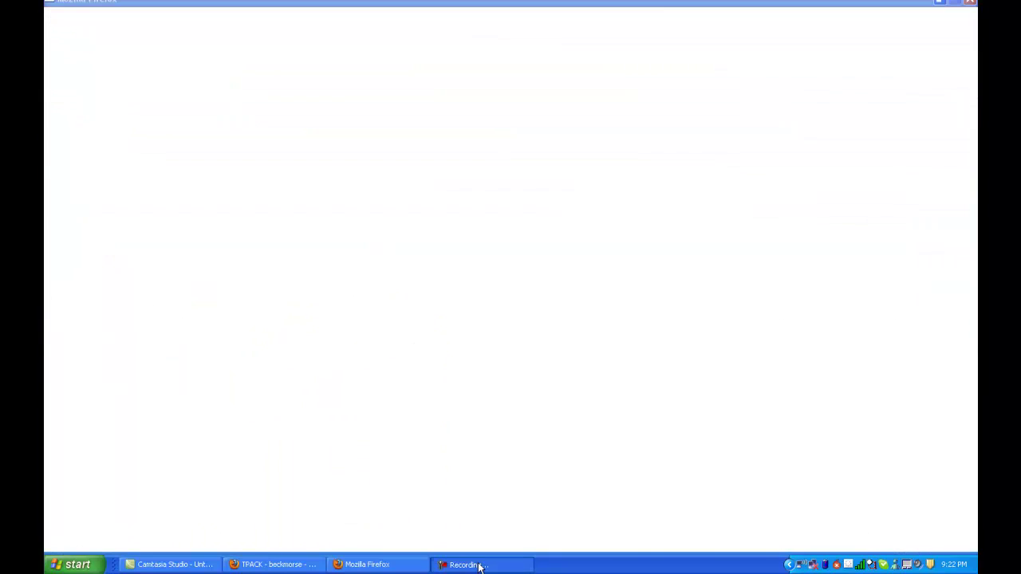
{"action": "left_click", "coordinate": [479, 564]}
{"action": "left_click", "coordinate": [916, 502]}
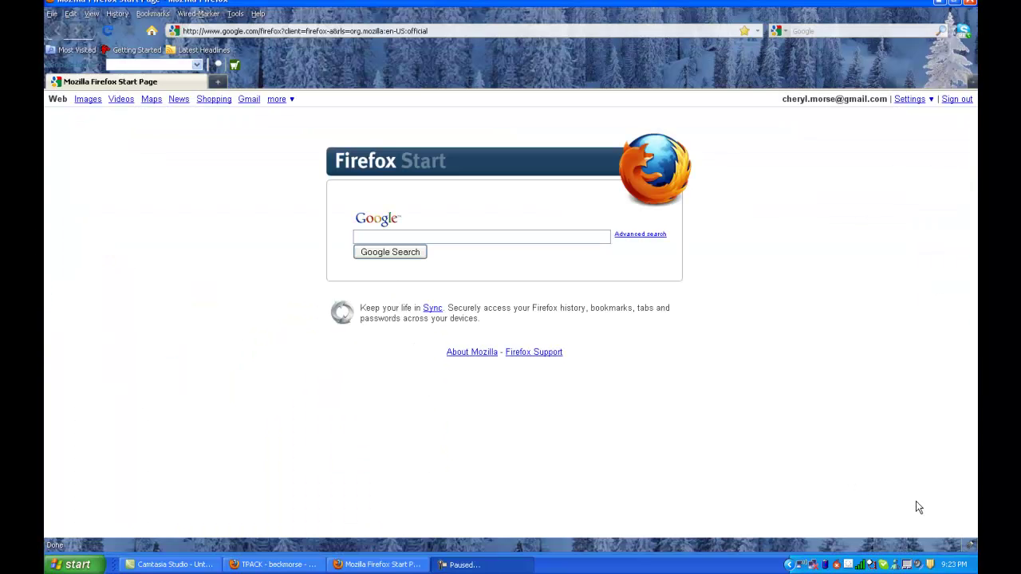
{"action": "key", "text": "F9"}
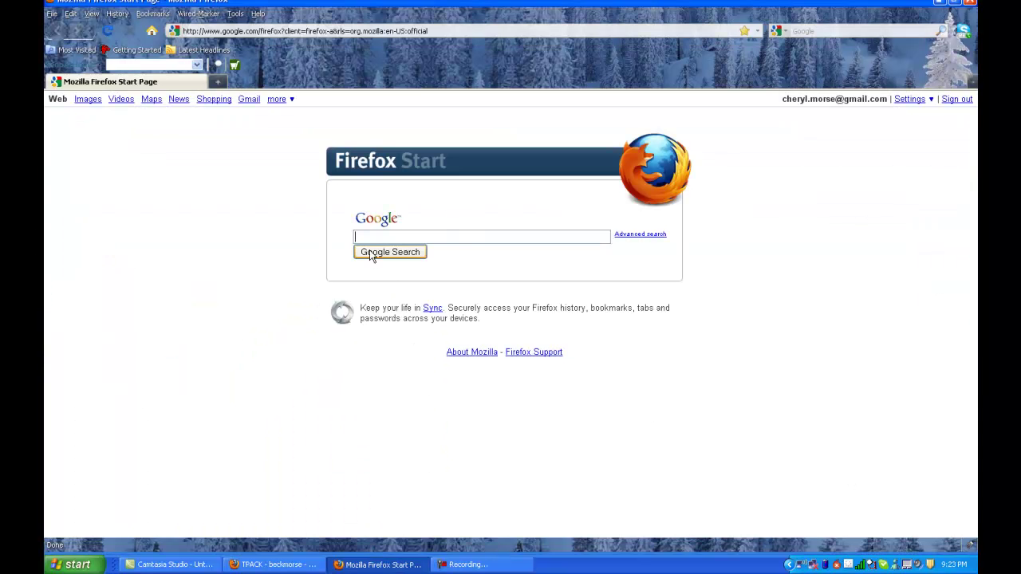
{"action": "type", "text": "TPACK"}
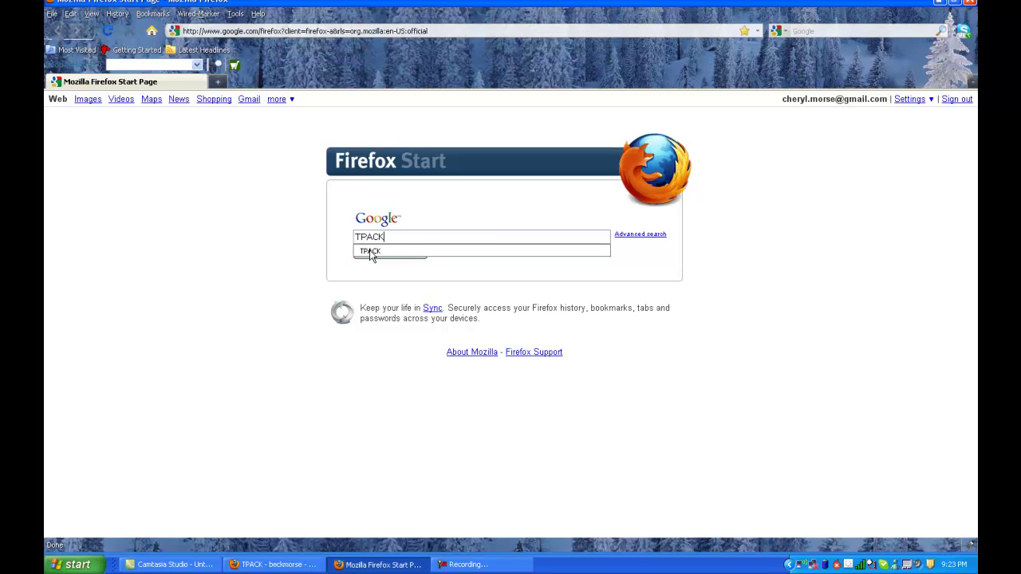
{"action": "left_click", "coordinate": [370, 252]}
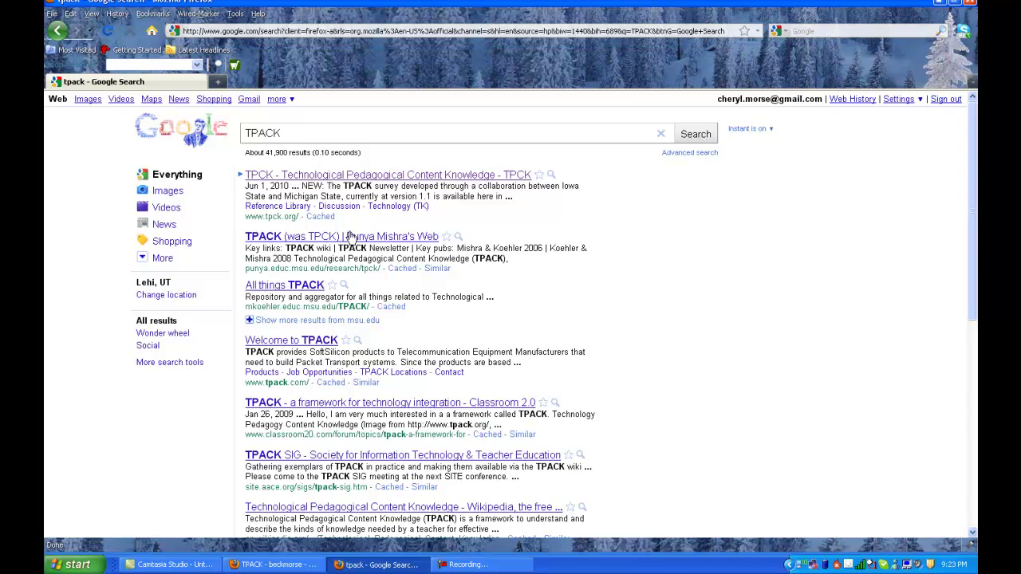
Open the TPCK - Technological Pedagogical Content Knowledge site and save its circle diagram to the Desktop as Tpack-contexts-small.jpg, replacing the existing file
{"action": "left_click", "coordinate": [358, 177]}
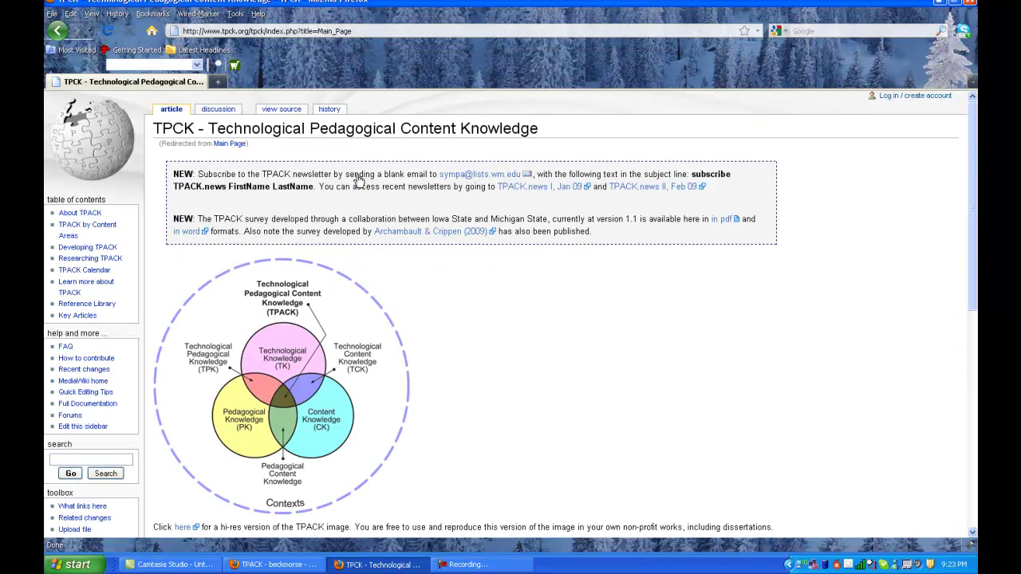
{"action": "right_click", "coordinate": [288, 351]}
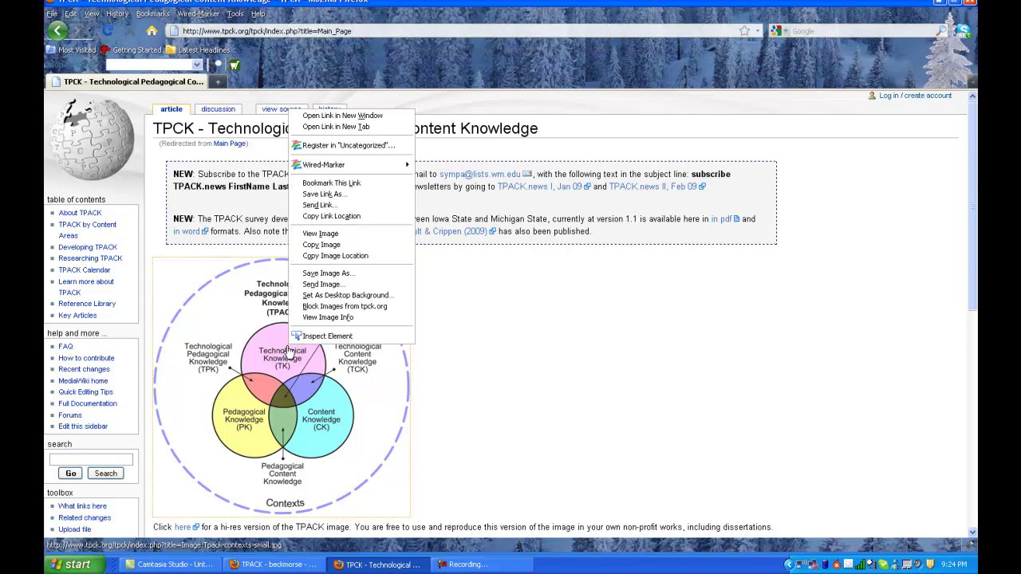
{"action": "left_click", "coordinate": [305, 275]}
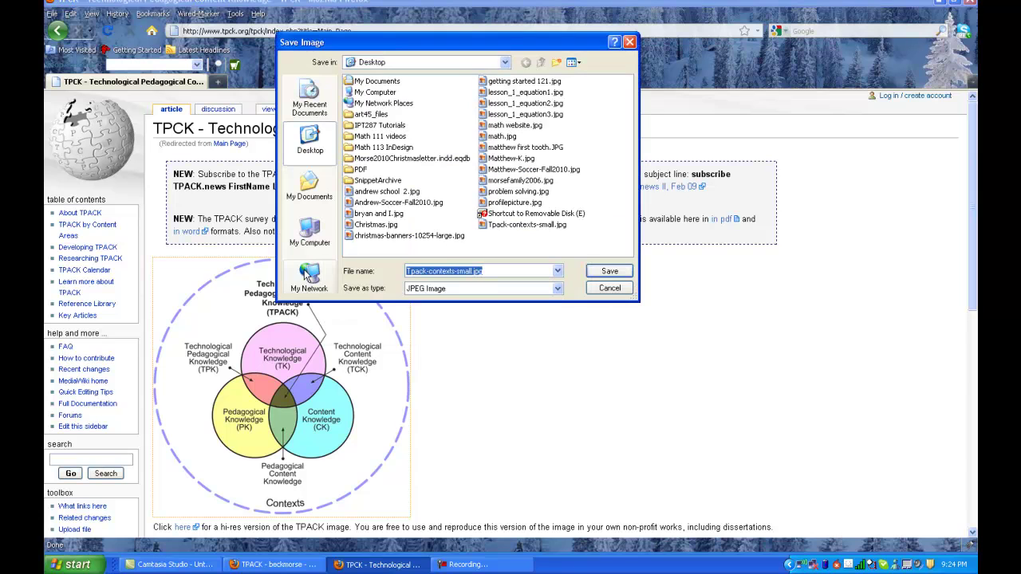
{"action": "left_click", "coordinate": [609, 272]}
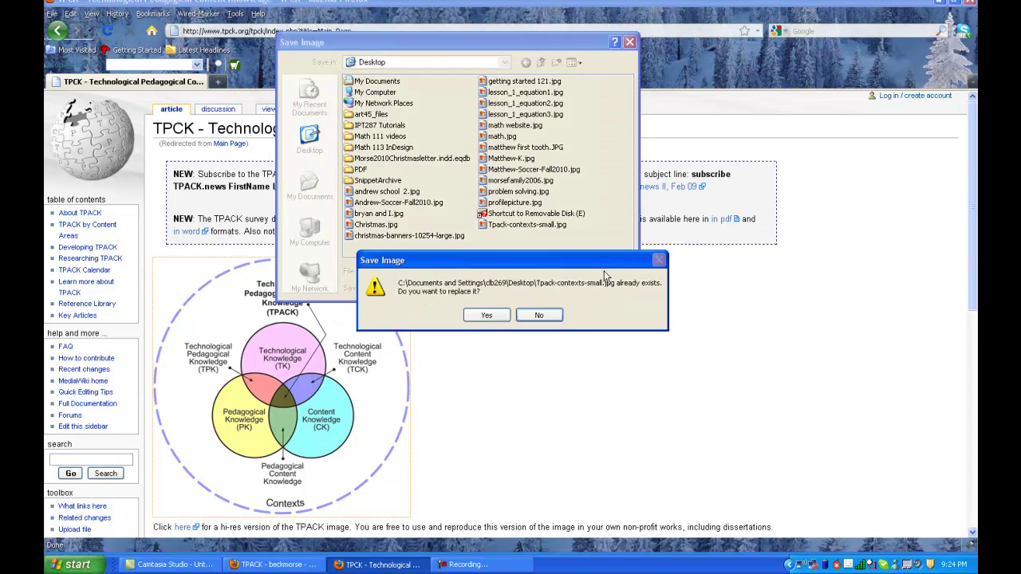
{"action": "left_click", "coordinate": [486, 316]}
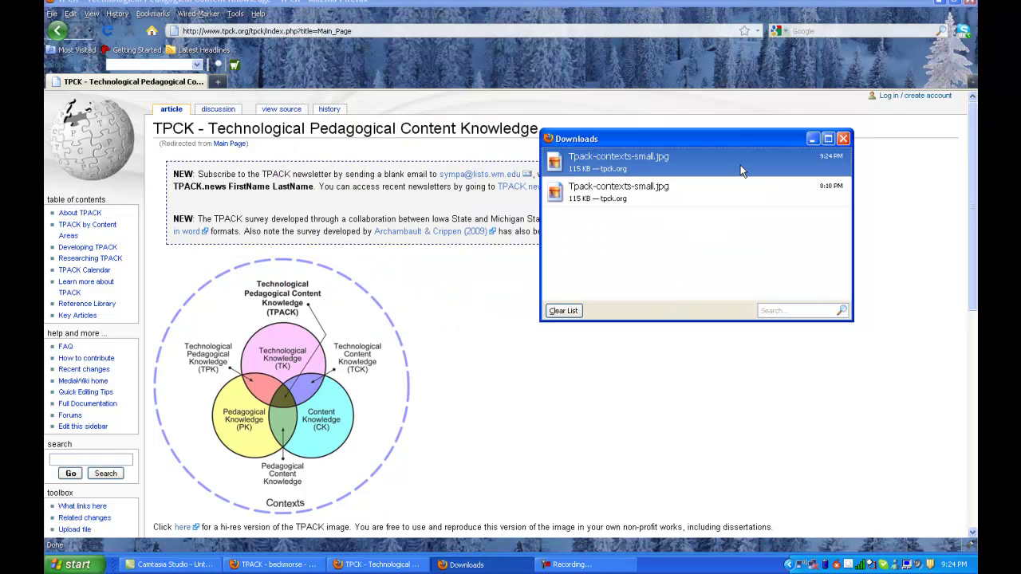
{"action": "left_click", "coordinate": [842, 140]}
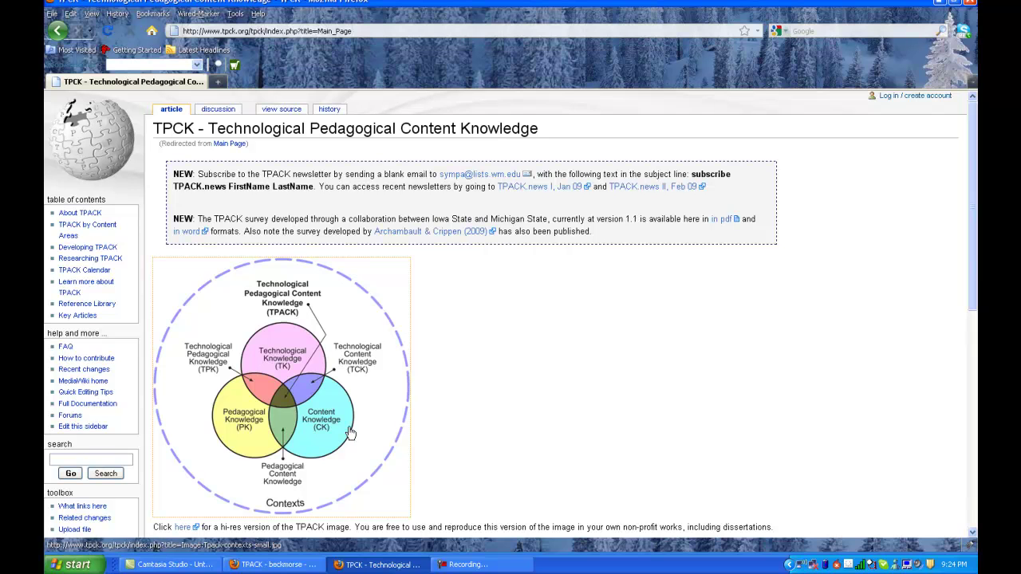
Return to the beckmorse TPACK page being edited
{"action": "left_click", "coordinate": [293, 566]}
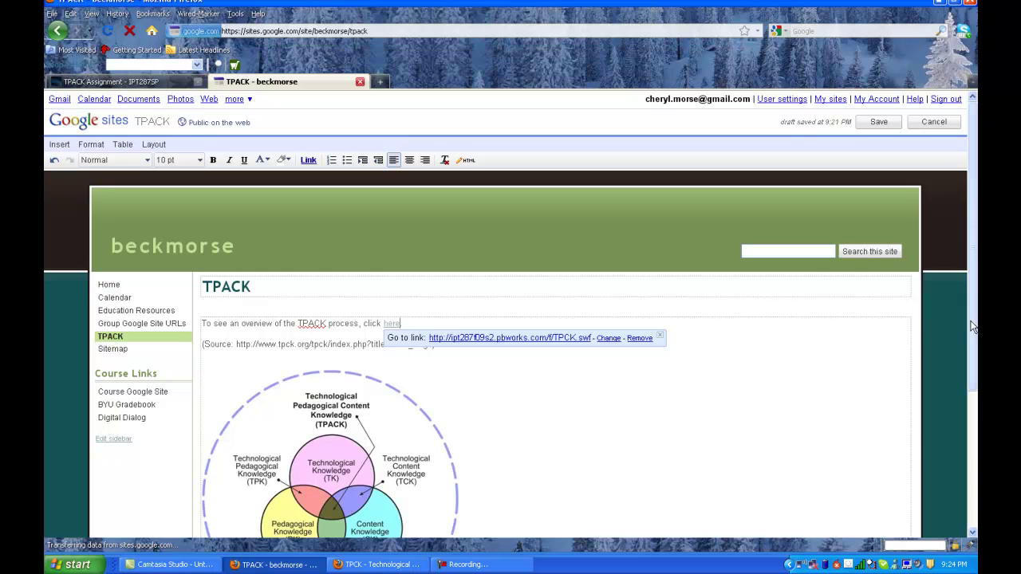
{"action": "left_click_drag", "start_coordinate": [971, 319], "coordinate": [965, 357]}
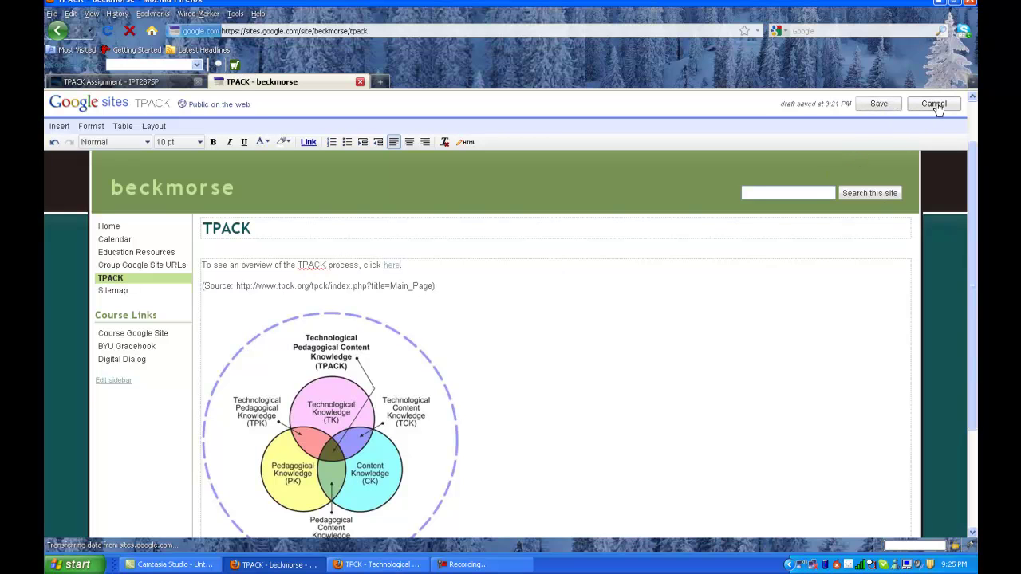
{"action": "left_click", "coordinate": [60, 127]}
{"action": "left_click", "coordinate": [78, 149]}
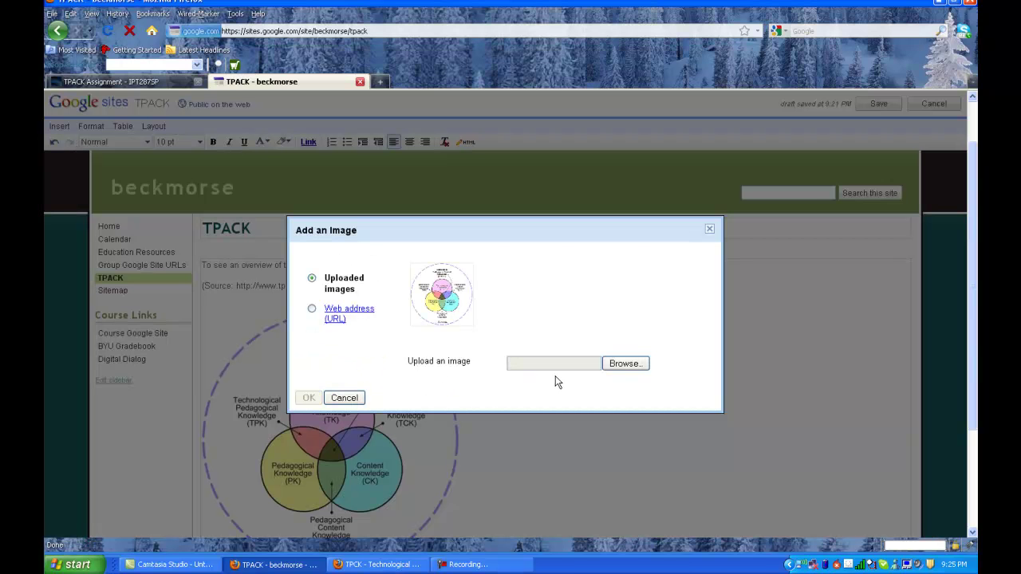
{"action": "left_click", "coordinate": [626, 367]}
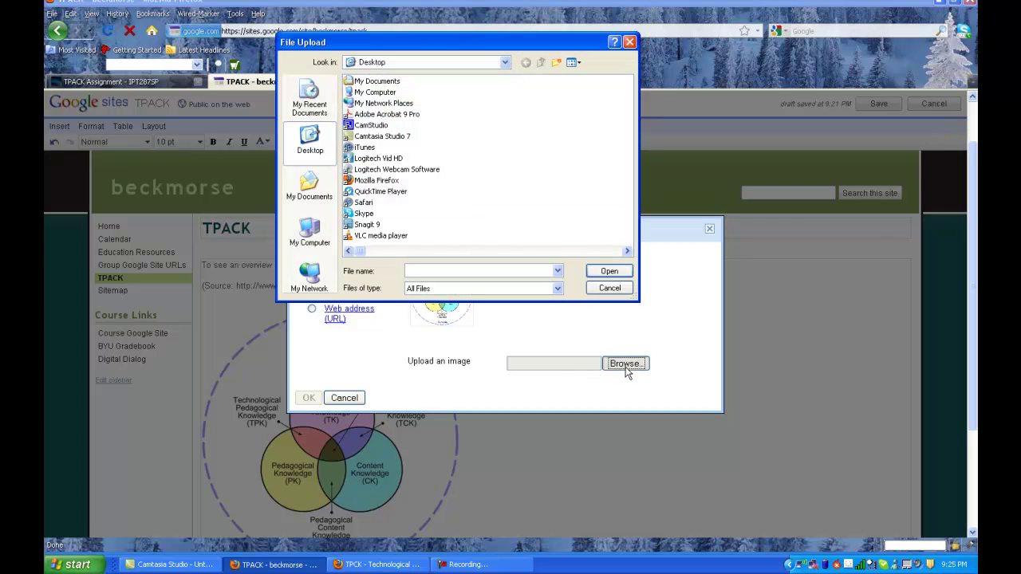
{"action": "left_click", "coordinate": [611, 289]}
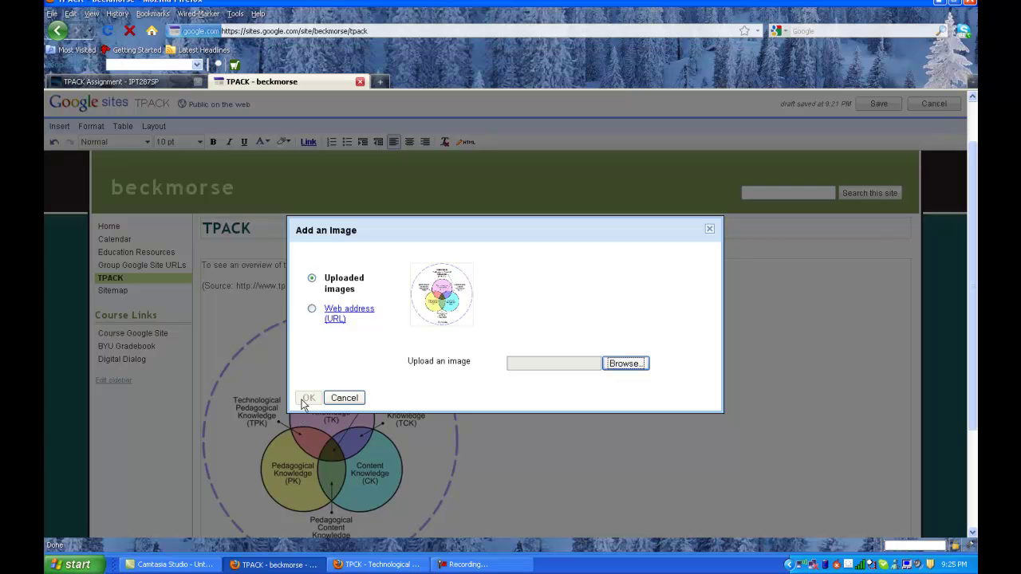
{"action": "left_click", "coordinate": [347, 401]}
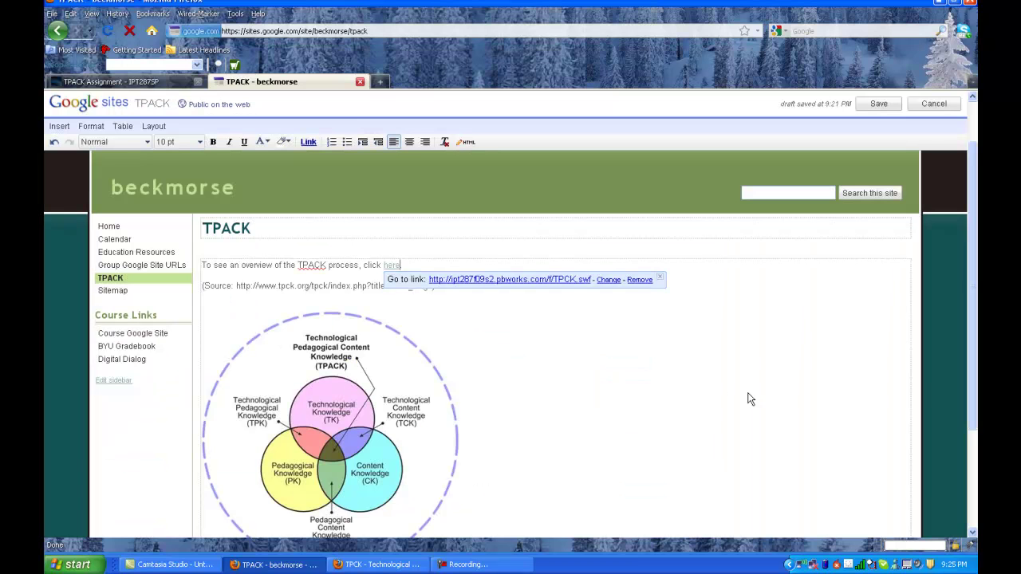
{"action": "left_click_drag", "start_coordinate": [972, 269], "coordinate": [963, 316]}
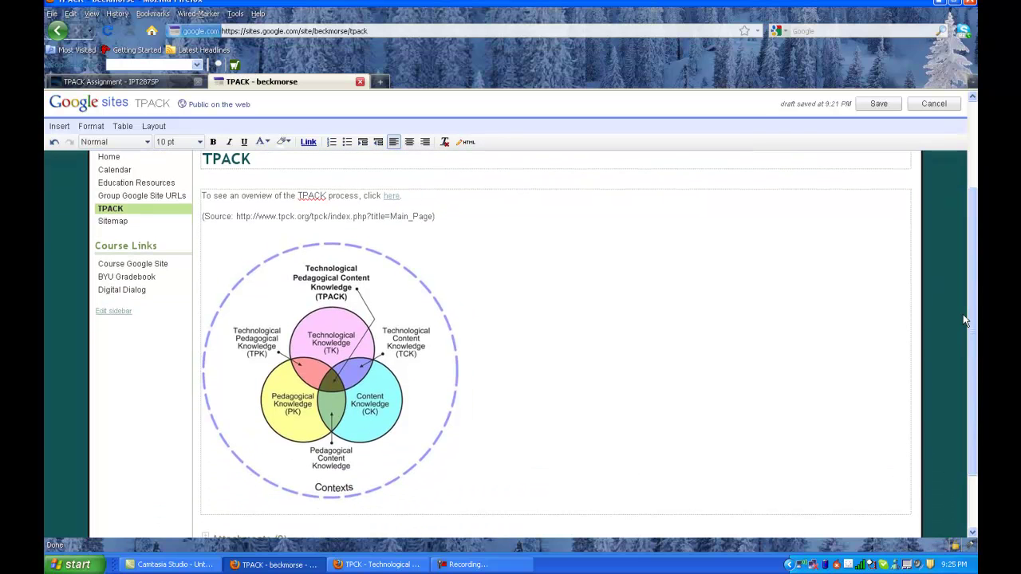